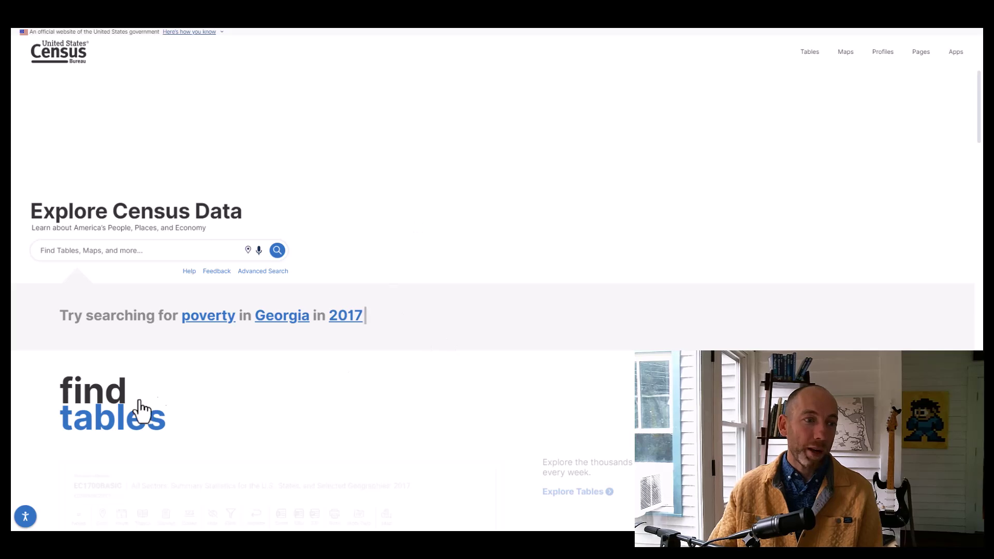
# Open the Tables search results and show the Filters panel with geography, topic and survey options
pyautogui.click(107, 428)
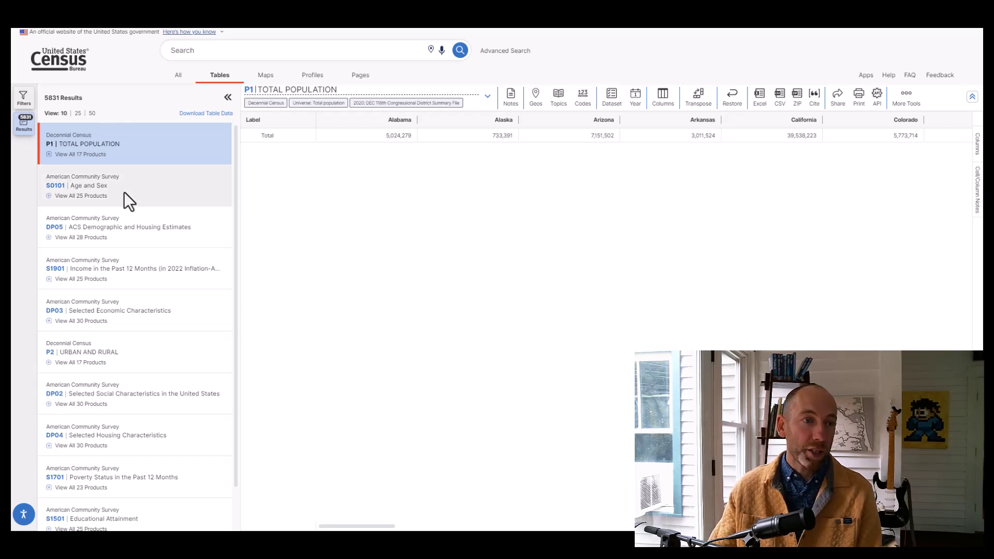
pyautogui.scroll(-2, 124, 192)
pyautogui.scroll(2, 140, 399)
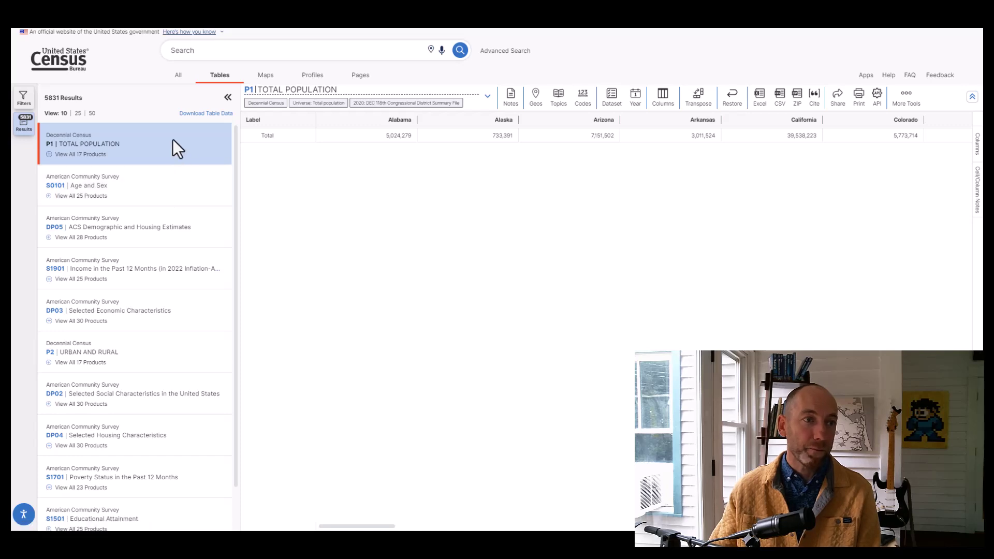
pyautogui.click(24, 107)
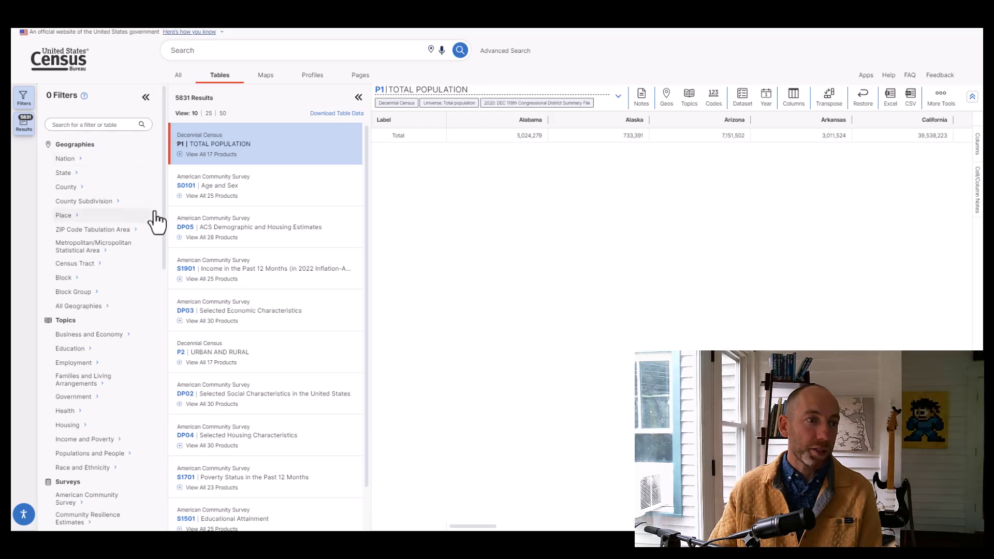
pyautogui.moveTo(163, 190); pyautogui.dragTo(166, 165)
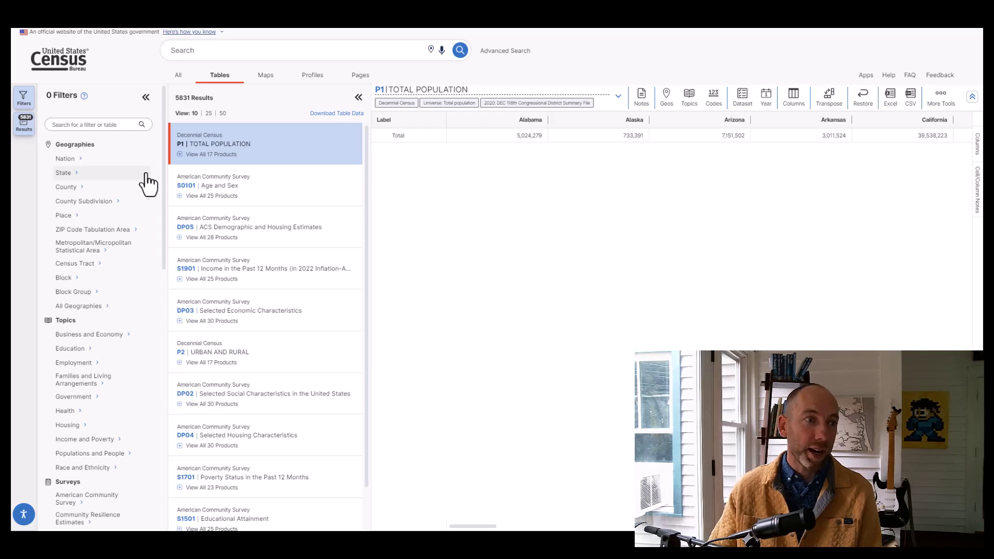
# Apply the County geography filter 'All Counties within Arizona', narrowing results to 3462 tables
pyautogui.click(67, 188)
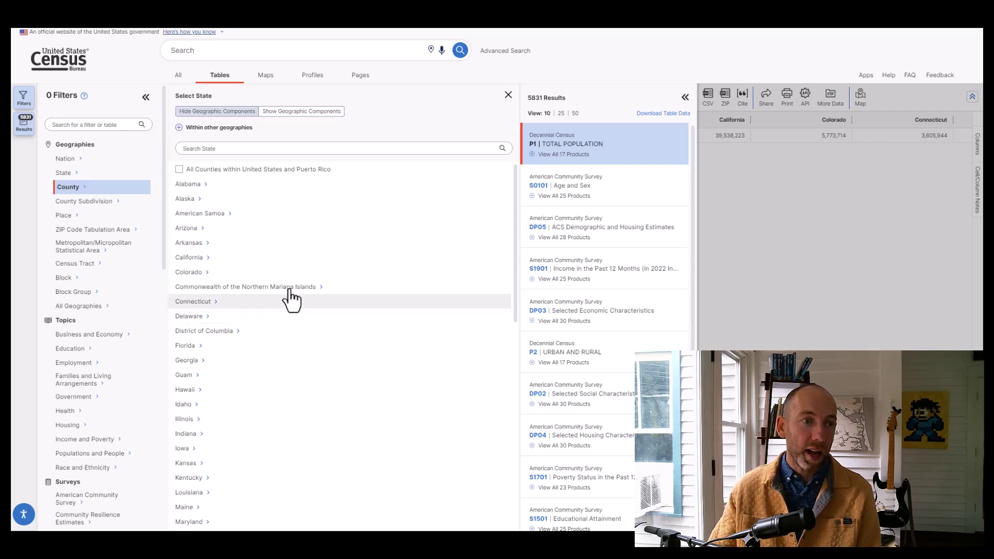
pyautogui.click(223, 231)
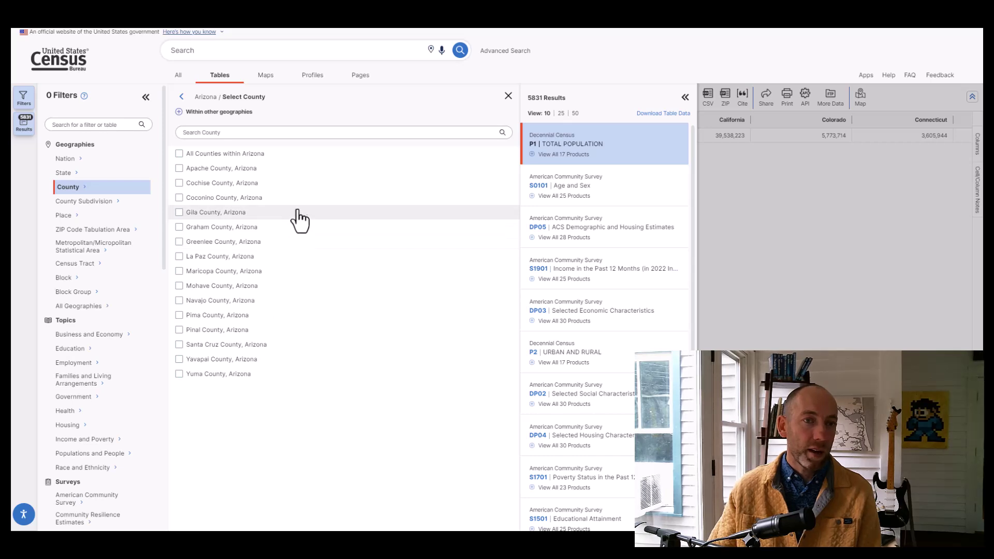
pyautogui.click(180, 154)
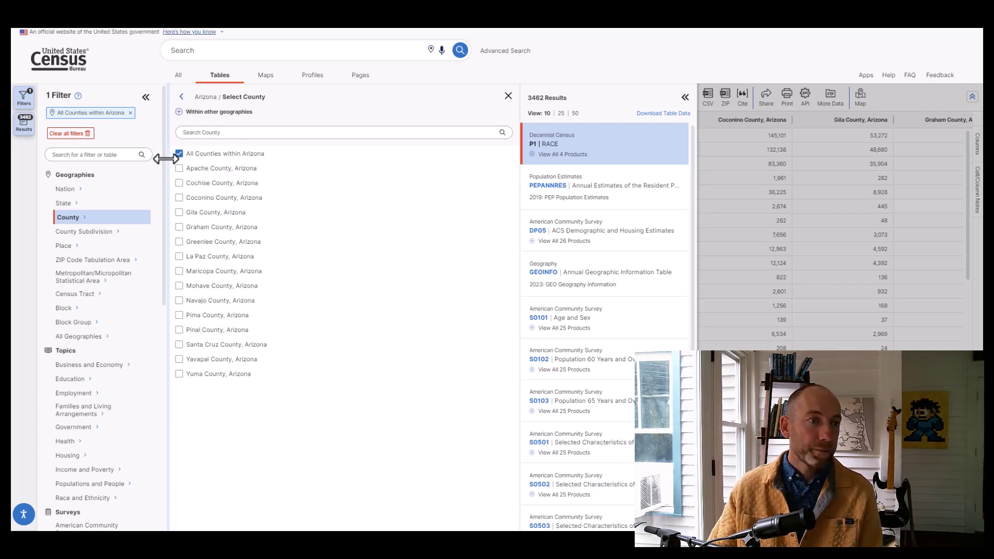
# Add the 2022 year filter, cutting the Arizona county results to 1399 tables
pyautogui.moveTo(164, 158); pyautogui.dragTo(170, 342)
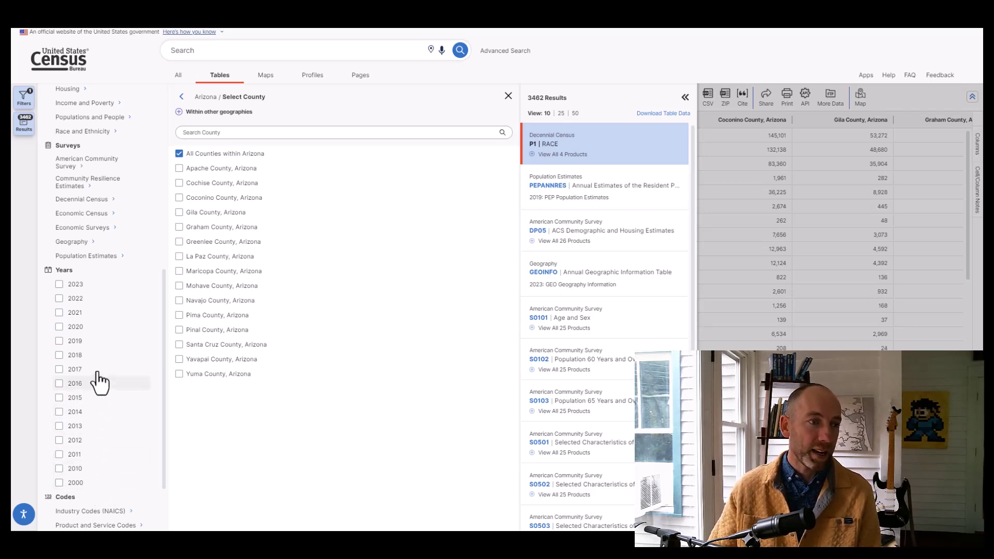
pyautogui.click(59, 299)
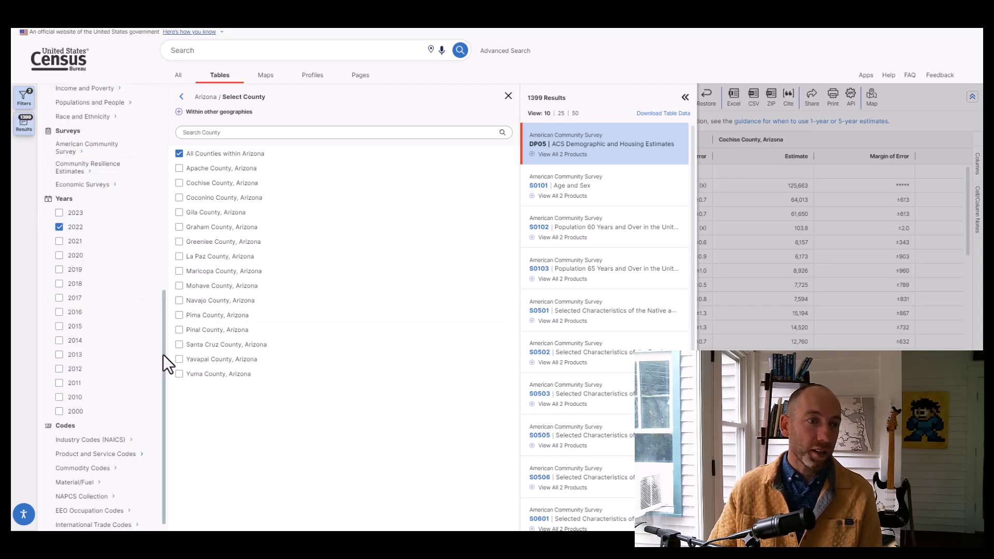
# Close the county picker and view the S0102 Population 60 Years and Over 2022 ACS 1-Year table
pyautogui.click(507, 97)
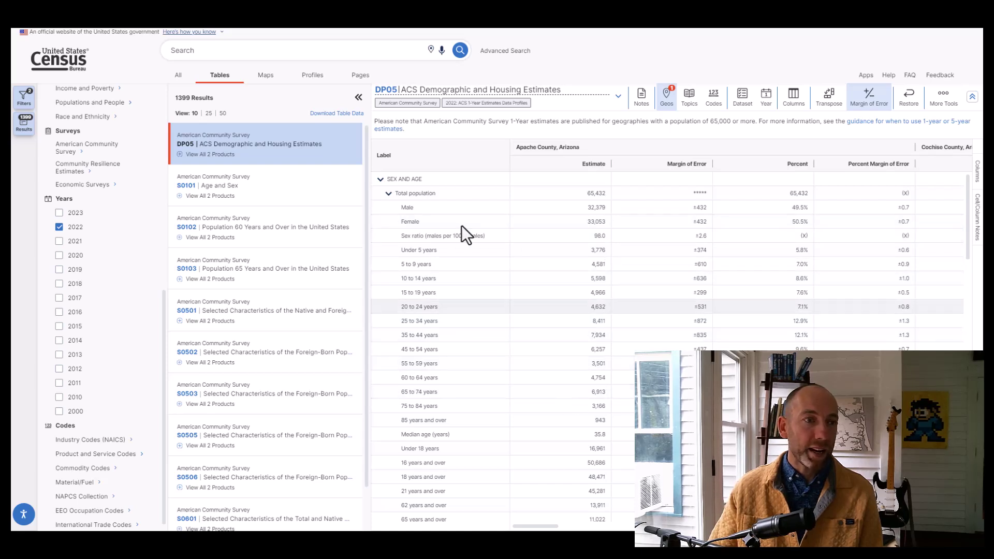
pyautogui.click(189, 230)
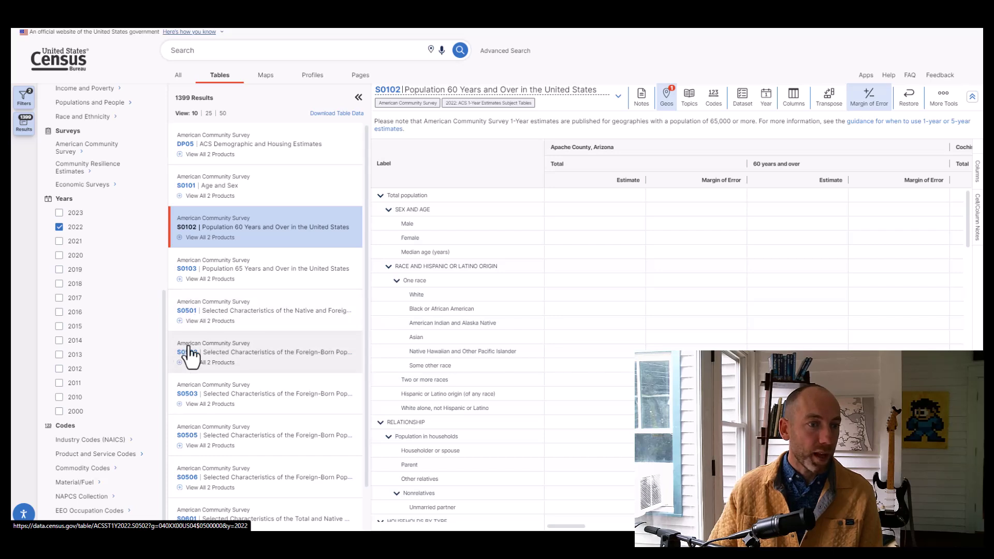
pyautogui.scroll(-2, 246, 329)
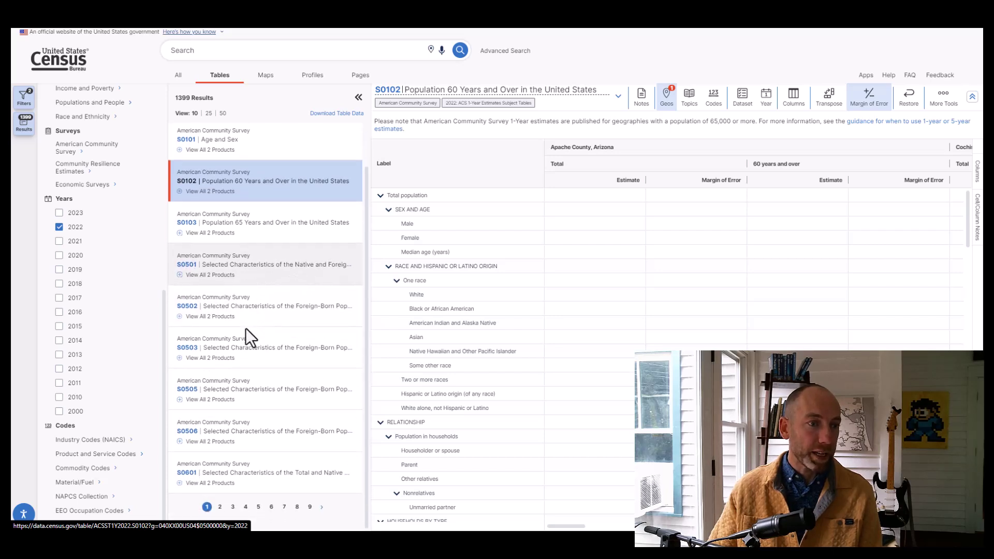
pyautogui.scroll(2, 249, 327)
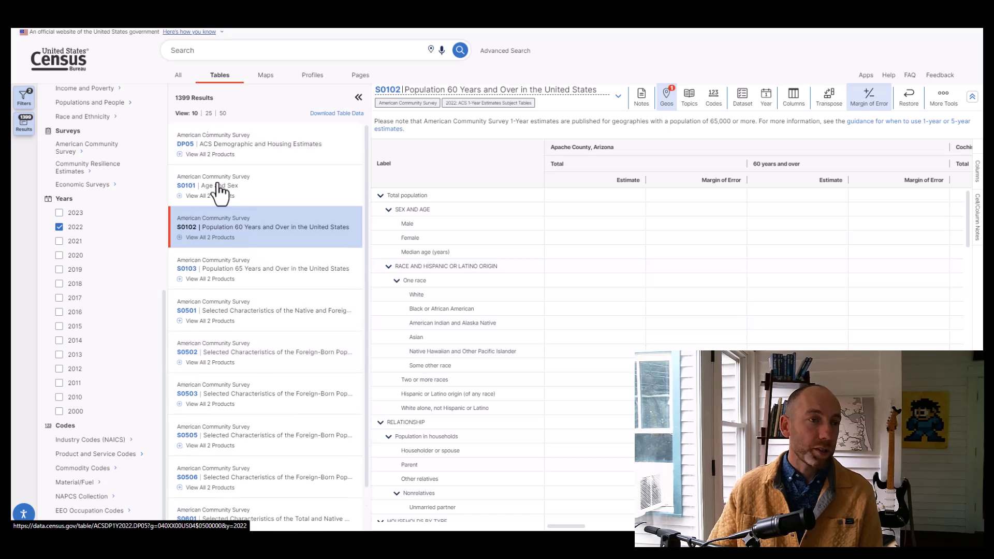
pyautogui.scroll(-2, 284, 197)
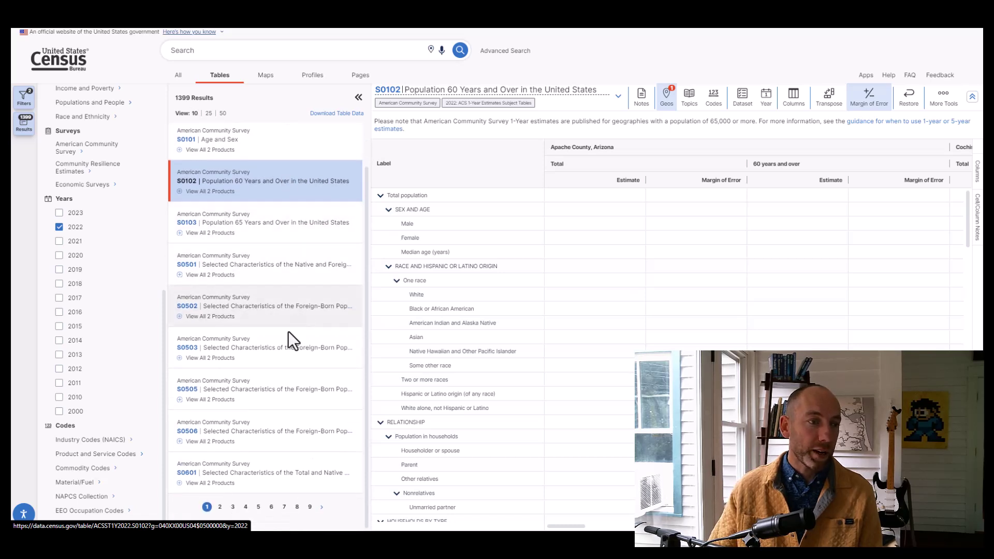
pyautogui.scroll(5, 134, 306)
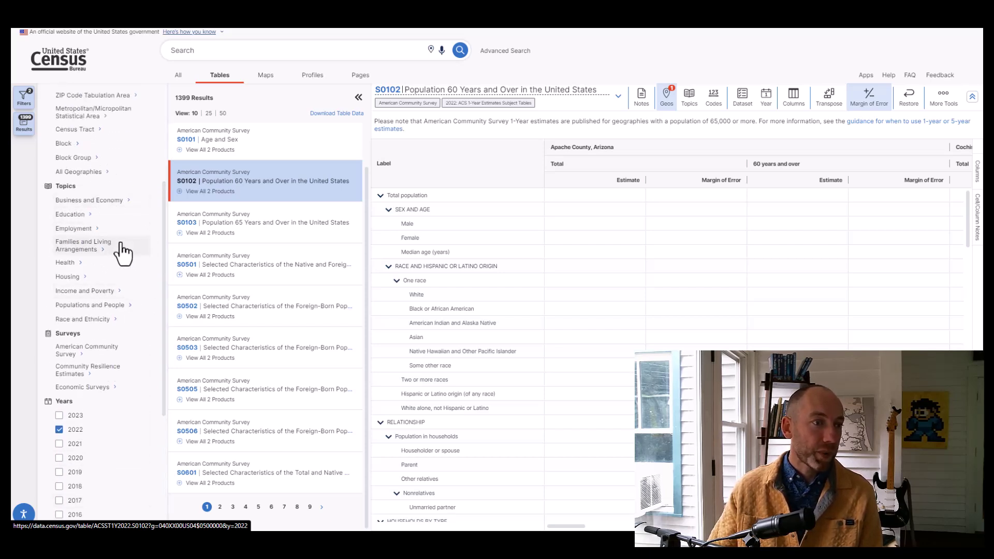
# Add the Health topic filter (157 tables) and go to results page 5 showing B18107
pyautogui.click(66, 263)
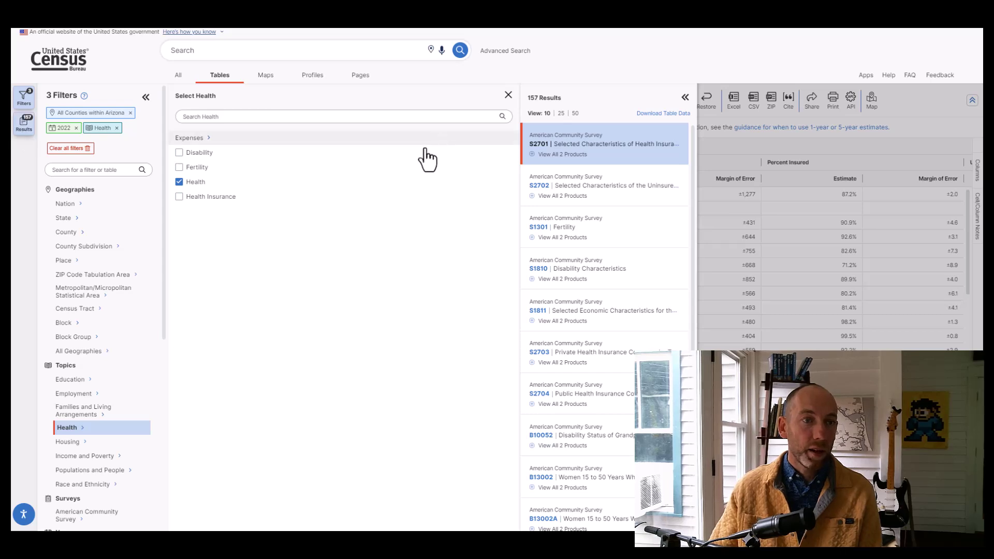
pyautogui.click(508, 96)
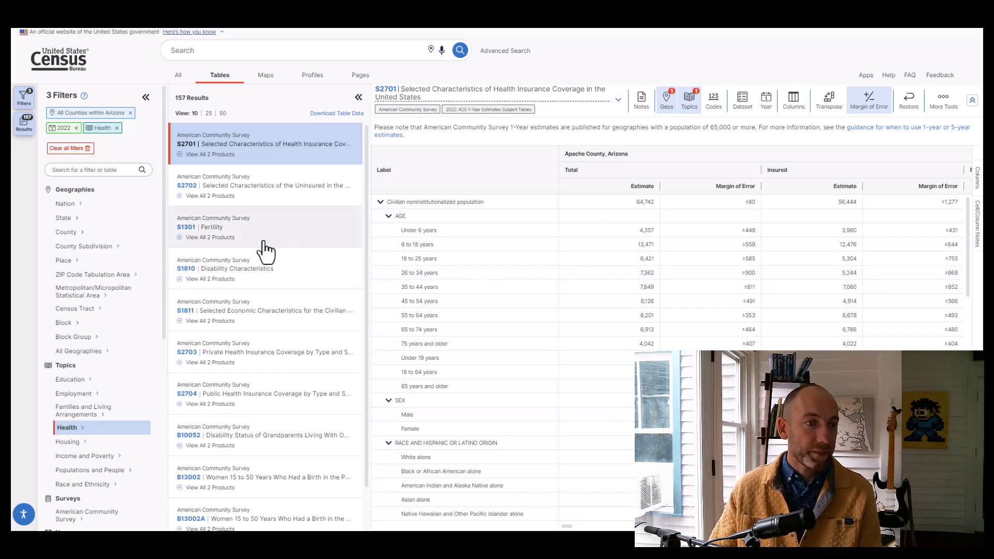
pyautogui.scroll(-1, 266, 252)
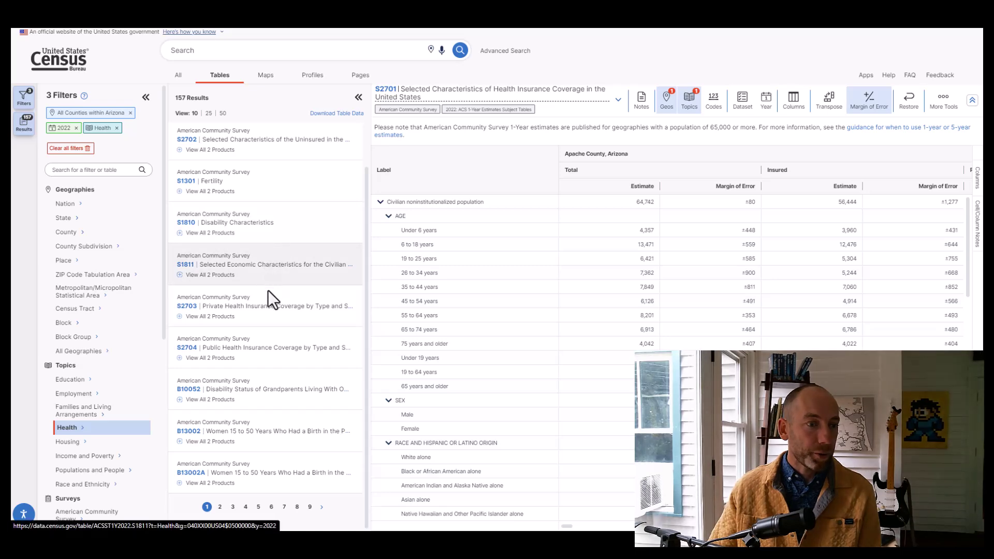
pyautogui.click(258, 508)
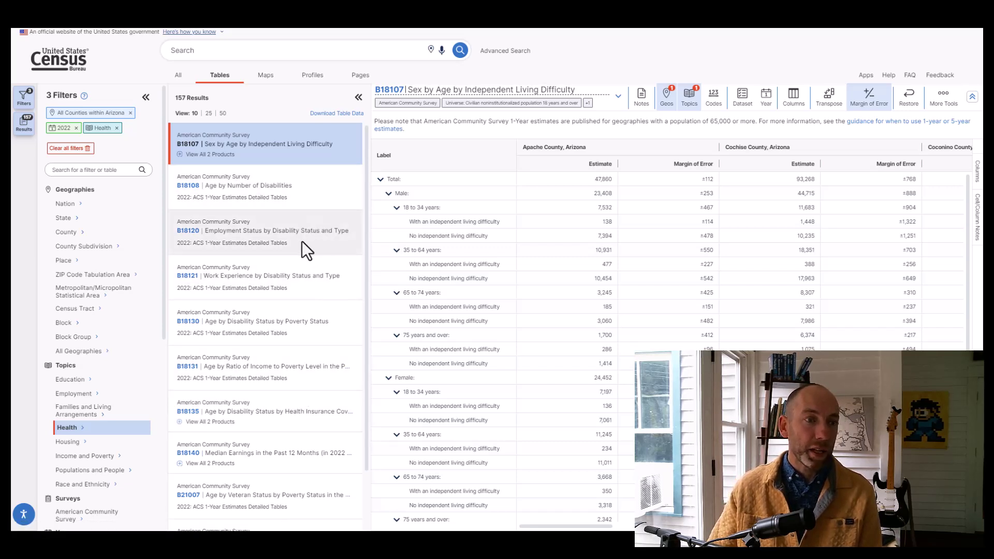
# Select table B18120 Employment Status by Disability and open its vintage download dialog with 2022 checked
pyautogui.click(188, 233)
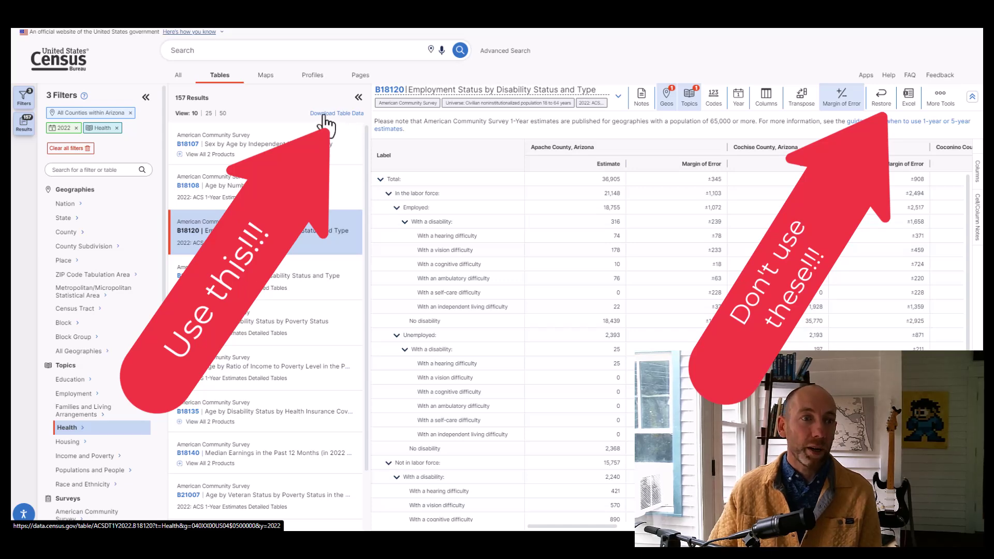
pyautogui.click(326, 115)
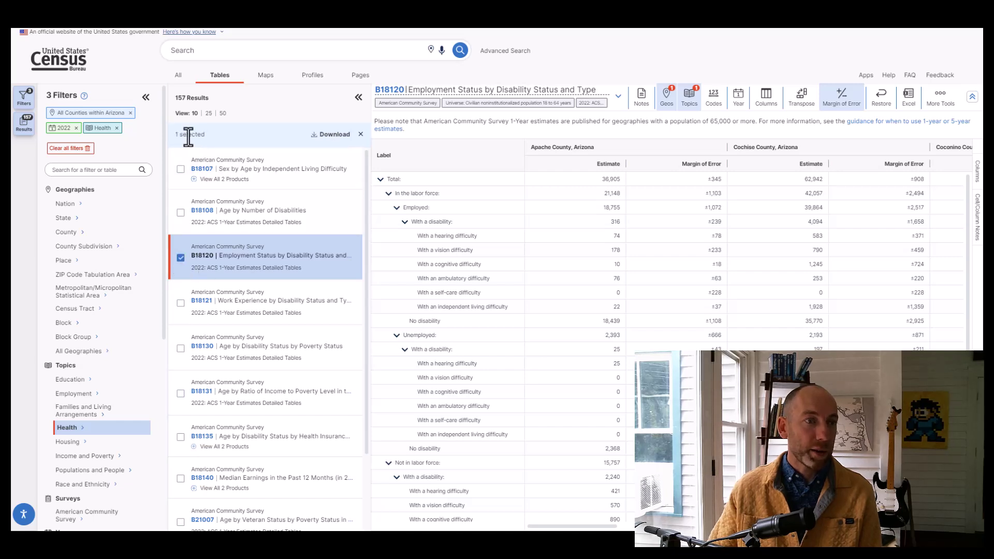
pyautogui.click(334, 135)
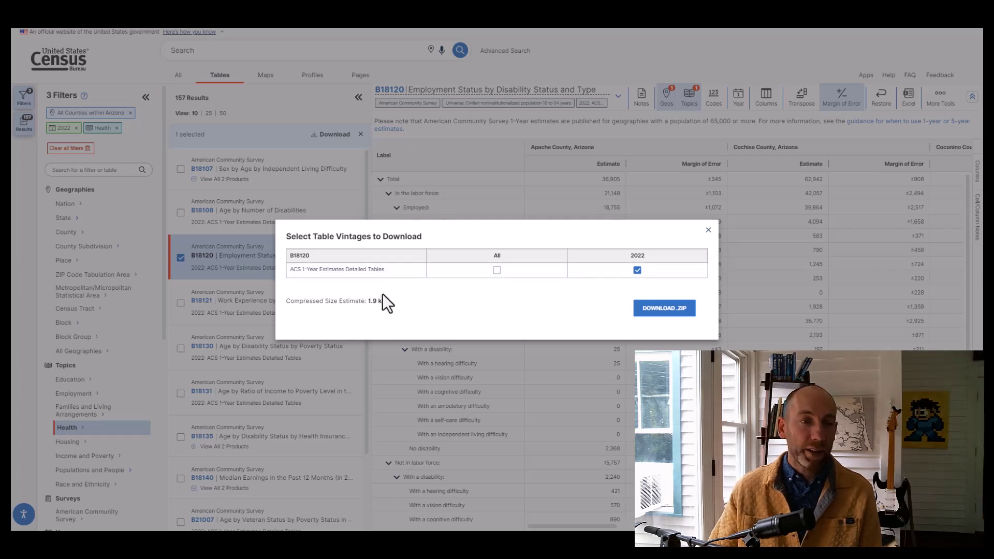
# Download the 2022 B18120 table data as the zip ACSDT1Y2022.B18120
pyautogui.click(660, 311)
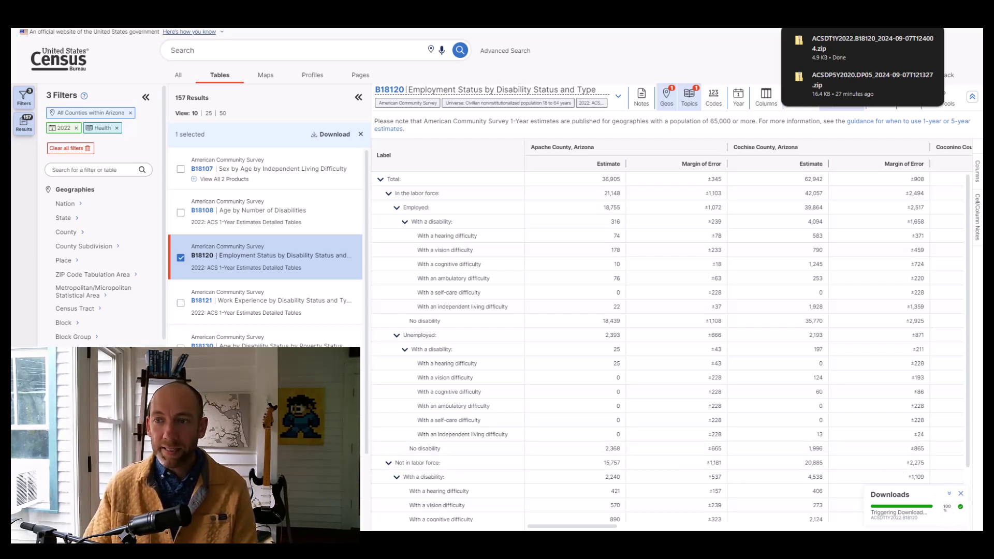
# Extract the B18120 zip into Downloads and widen the Name column to show full file names
pyautogui.click(873, 44)
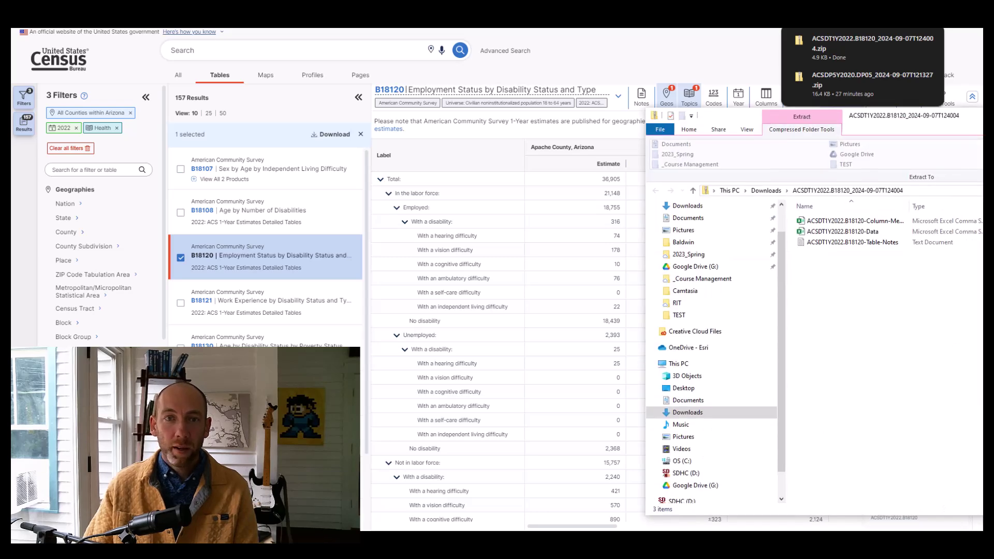
pyautogui.moveTo(637, 82); pyautogui.dragTo(573, 93)
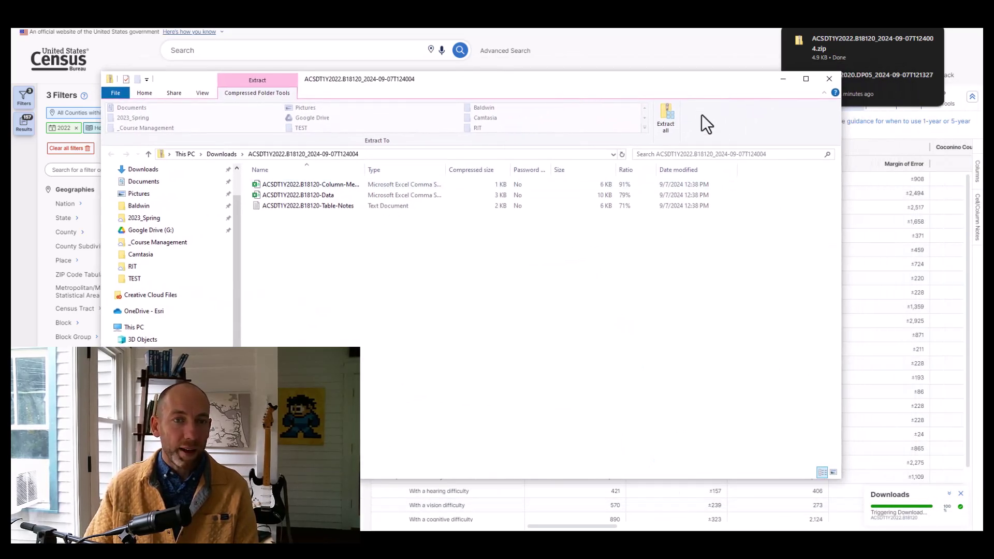
pyautogui.click(668, 116)
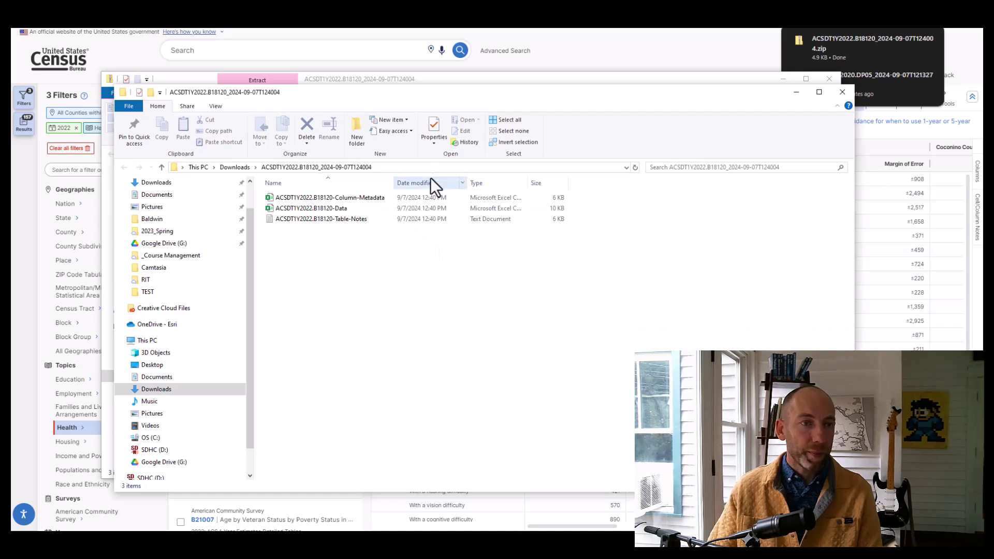
pyautogui.moveTo(395, 180); pyautogui.dragTo(441, 180)
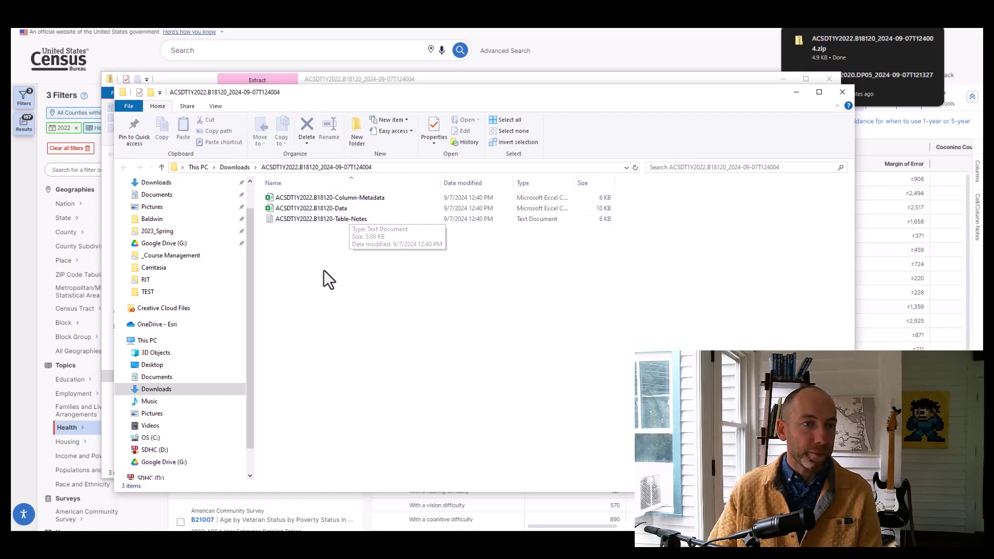
pyautogui.doubleClick(306, 219)
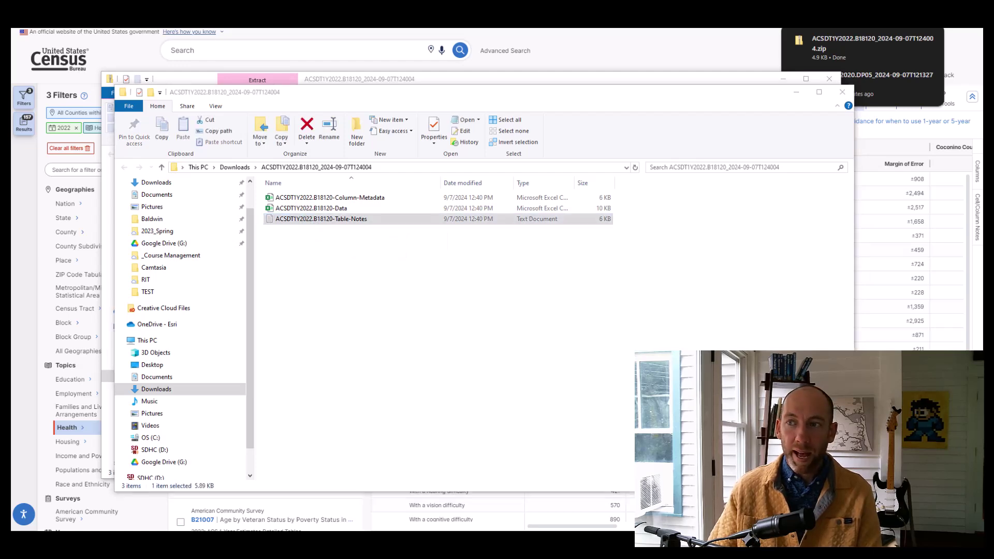
pyautogui.moveTo(434, 45); pyautogui.dragTo(478, 52)
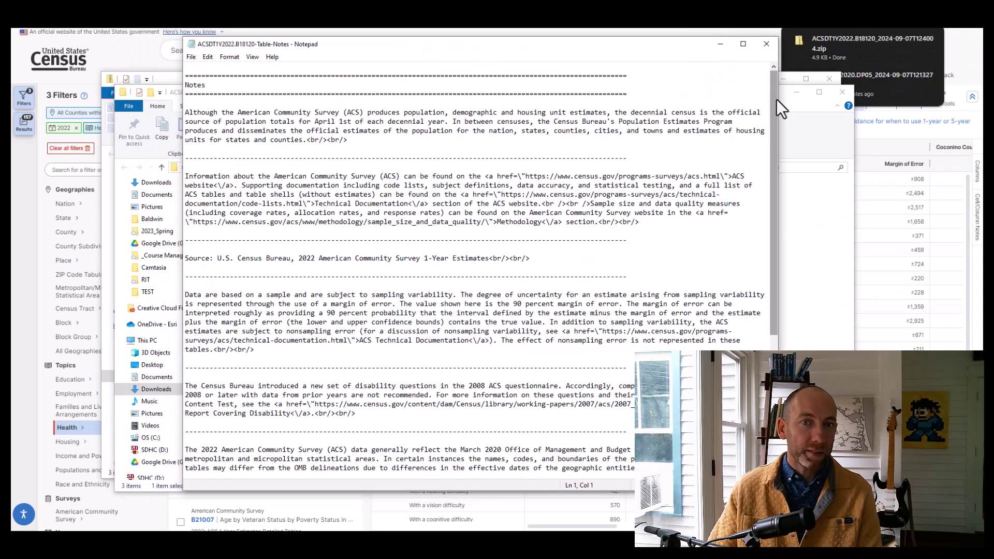
pyautogui.moveTo(777, 99); pyautogui.dragTo(775, 78)
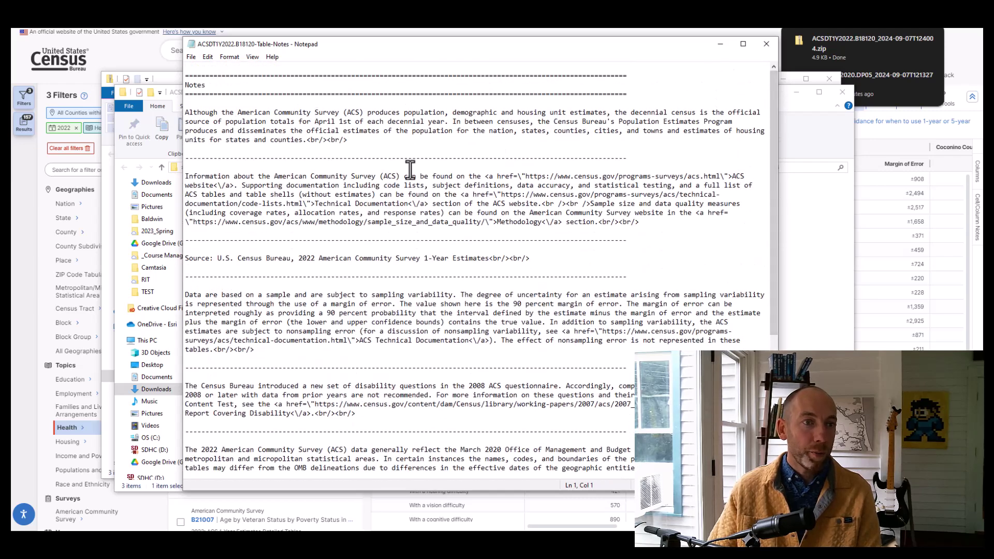
pyautogui.click(765, 44)
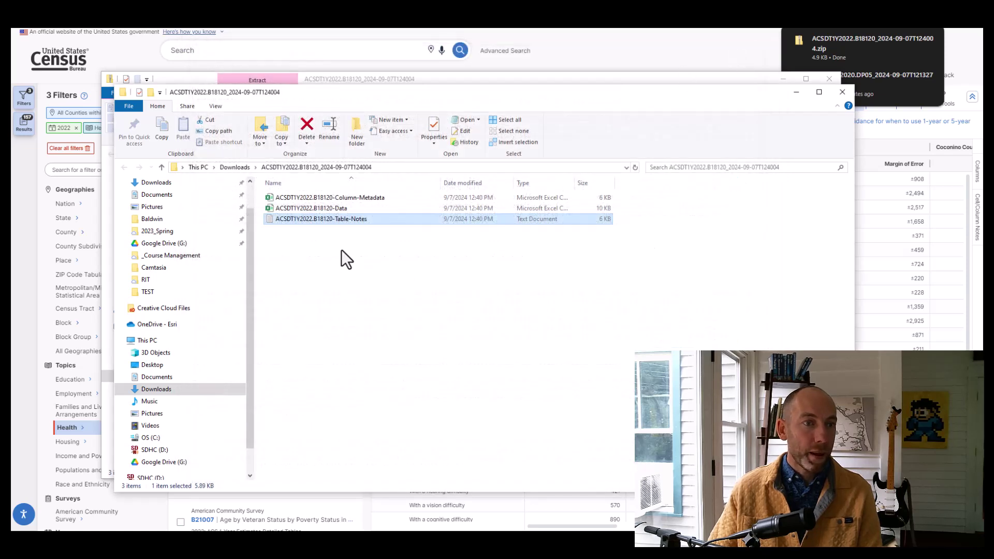
pyautogui.doubleClick(321, 198)
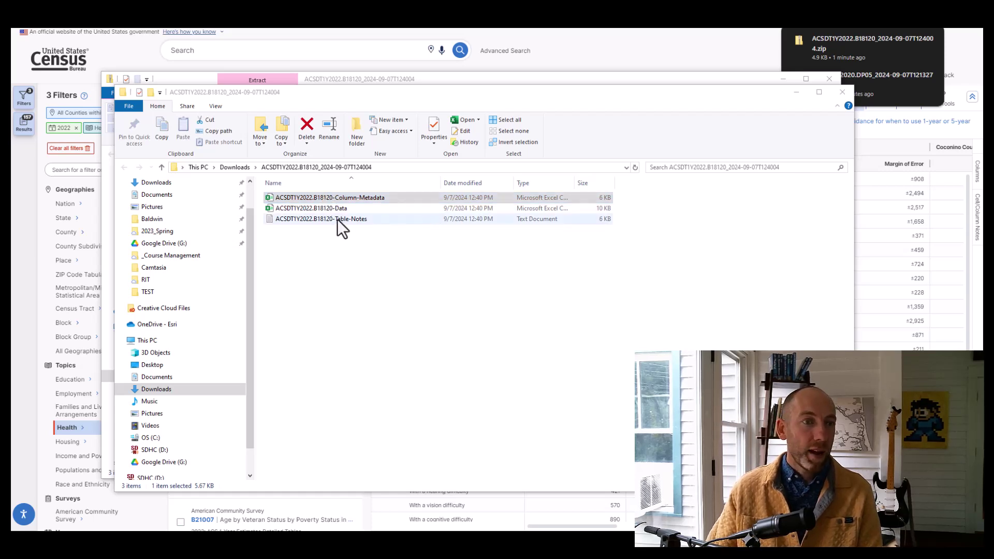
# Widen columns A and B of the B18120 Column-Metadata sheet to show full codes and labels
pyautogui.doubleClick(318, 210)
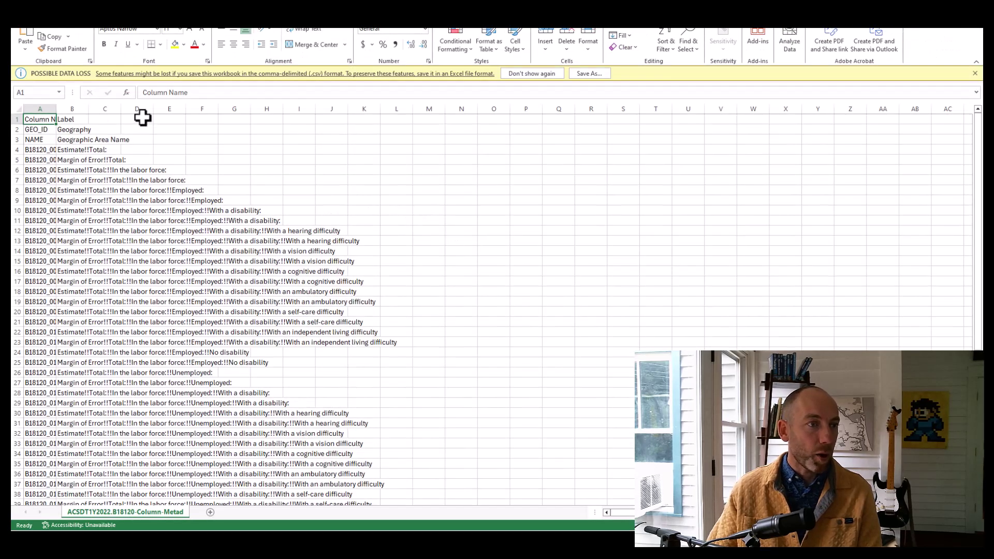
pyautogui.moveTo(57, 108); pyautogui.dragTo(126, 108)
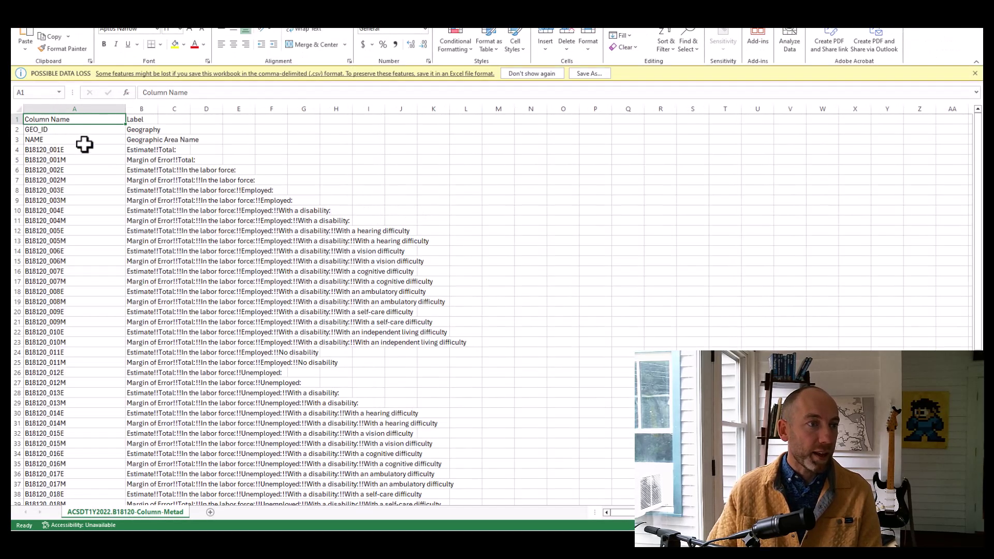
pyautogui.scroll(-7, 82, 328)
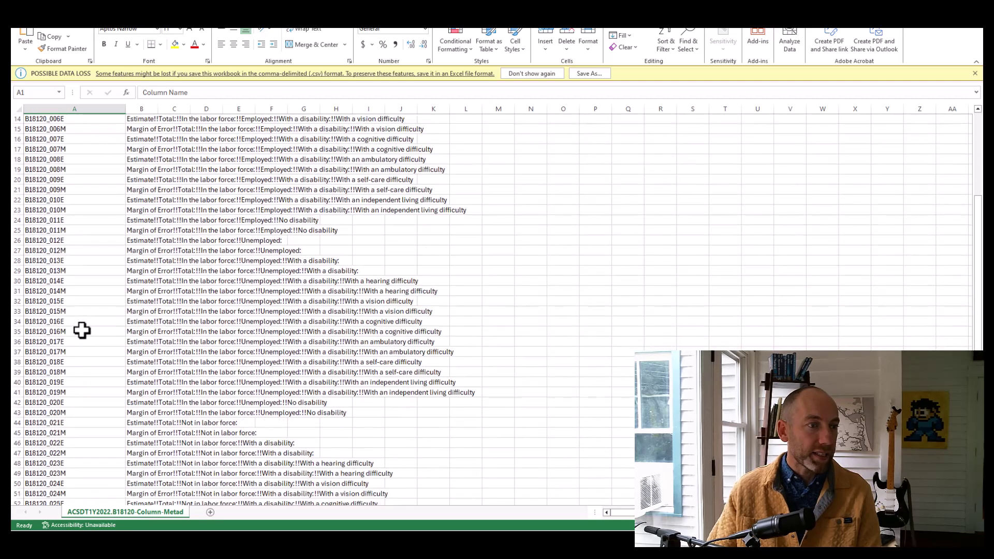
pyautogui.scroll(7, 81, 332)
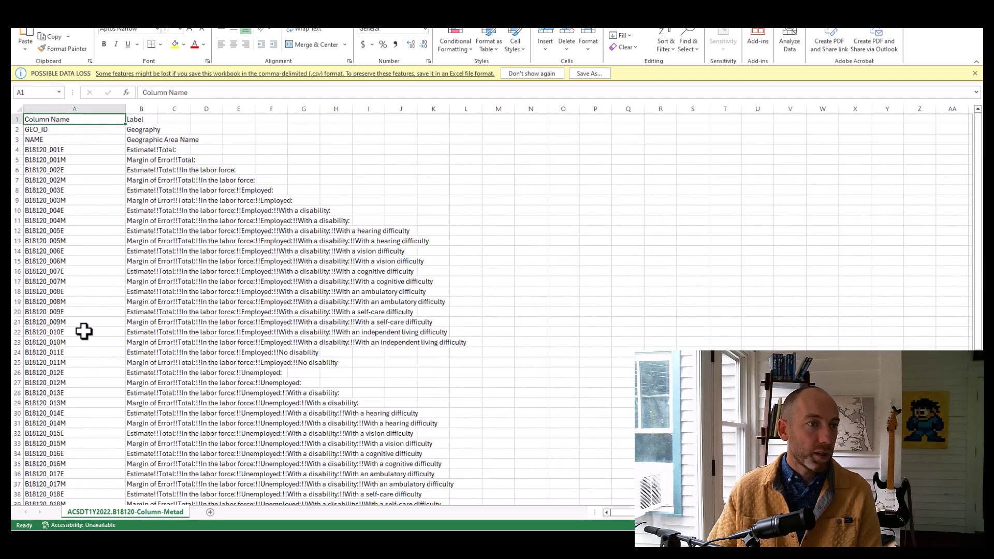
pyautogui.moveTo(157, 109); pyautogui.dragTo(519, 101)
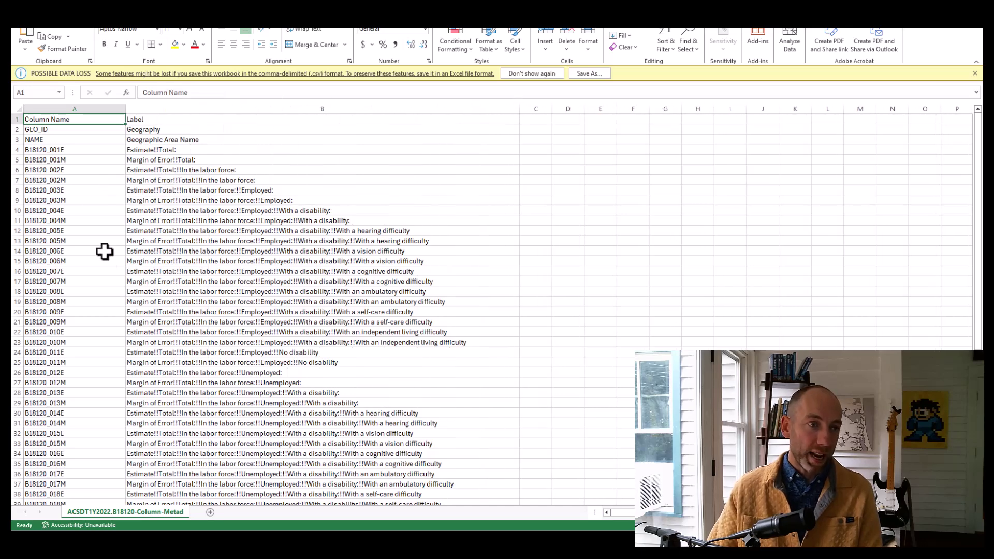
# Check the labels for codes B18120_002E/002M and B18120_007E/007M
pyautogui.click(79, 180)
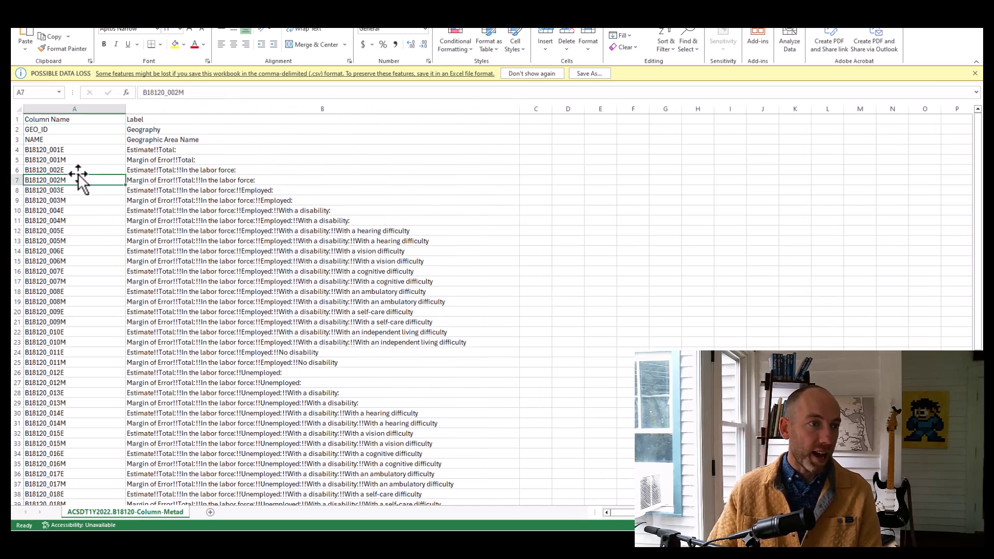
pyautogui.click(77, 169)
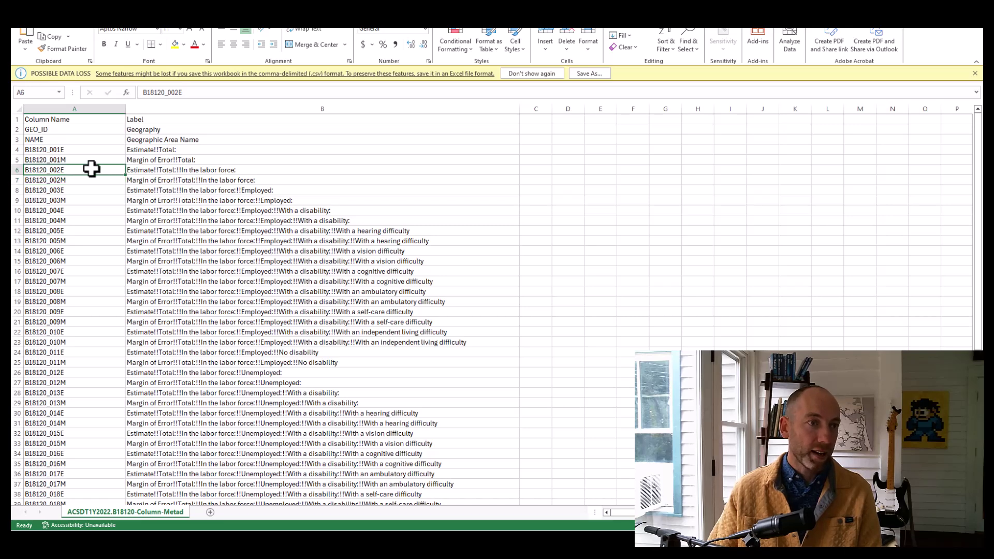
pyautogui.click(143, 169)
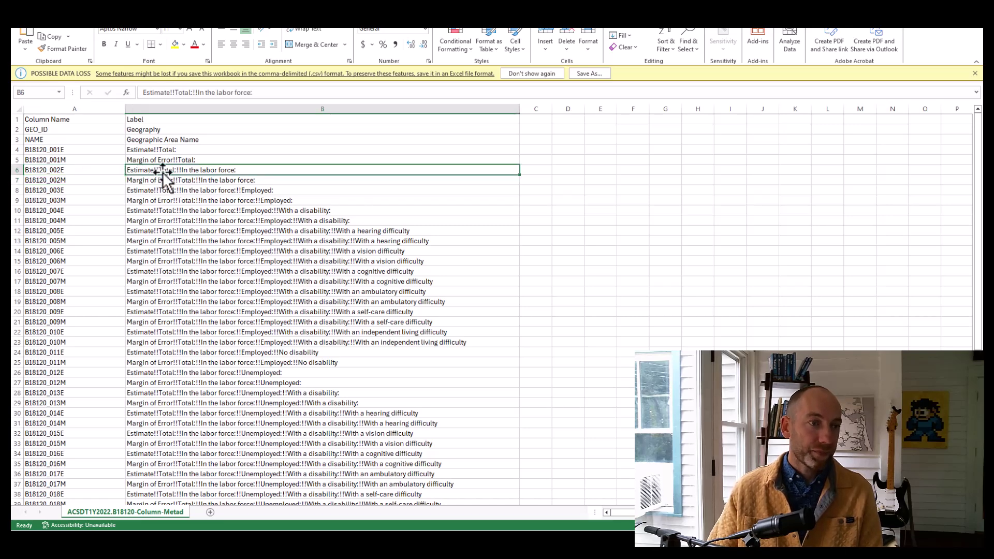
pyautogui.click(116, 278)
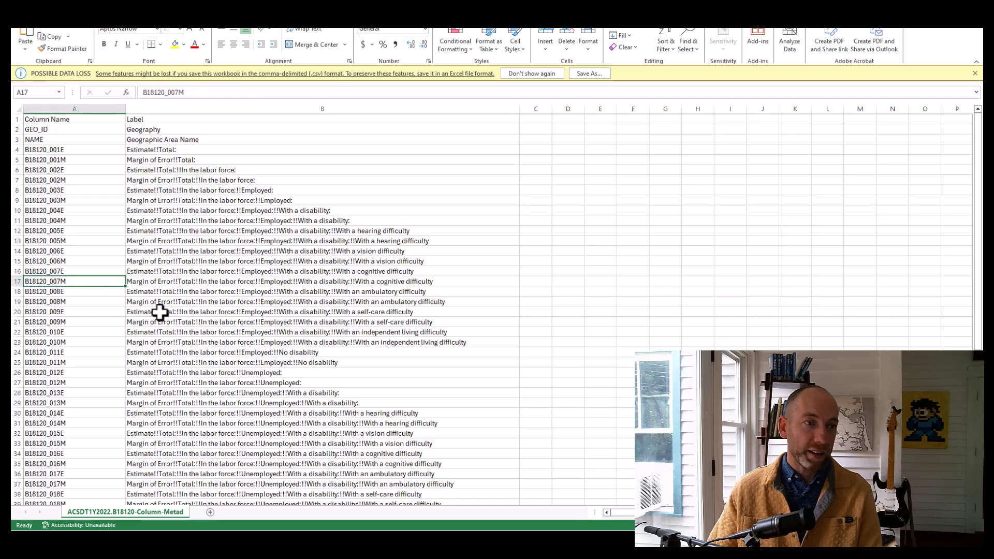
pyautogui.click(67, 269)
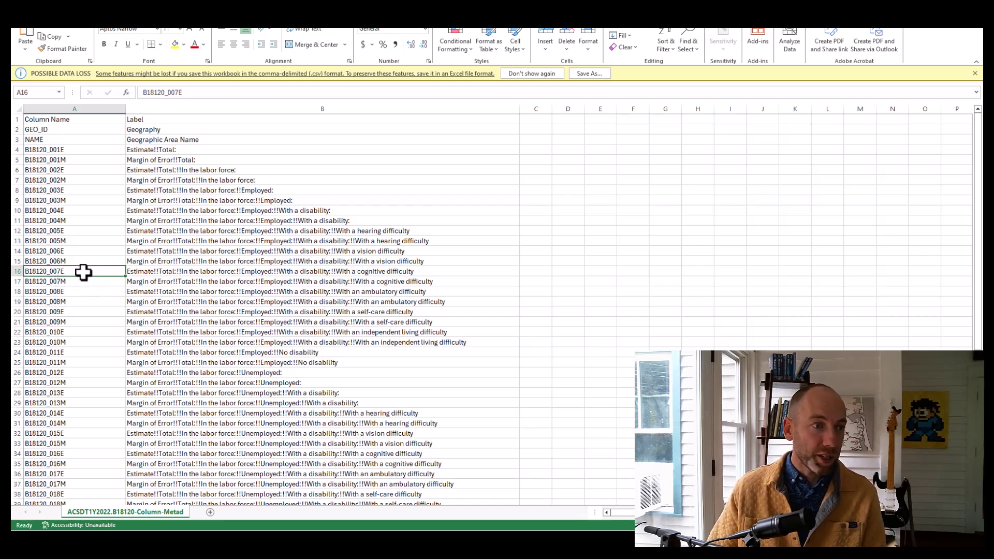
pyautogui.click(192, 272)
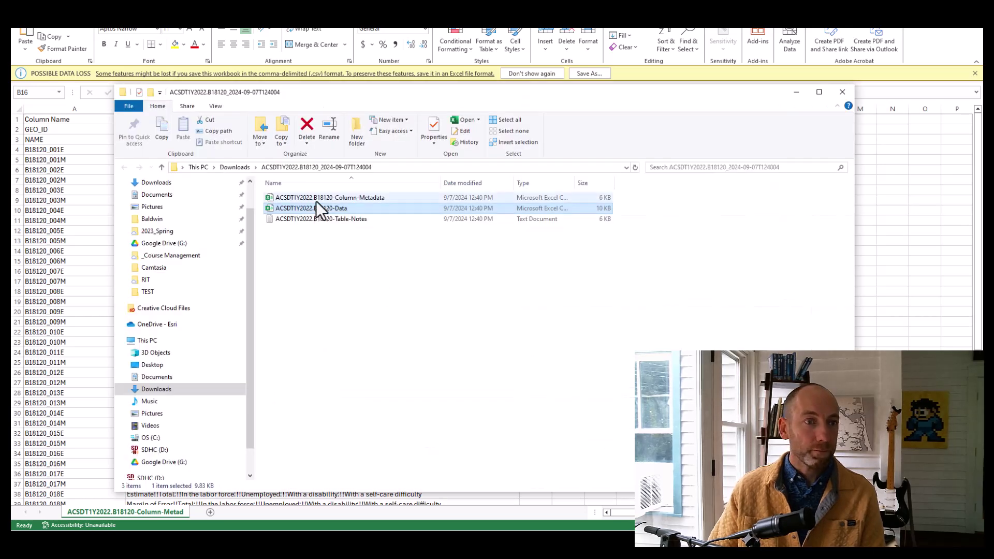
# In the B18120 Data sheet, widen column A and highlight the whole GEO_ID key column
pyautogui.hotkey('alt', 'Tab')
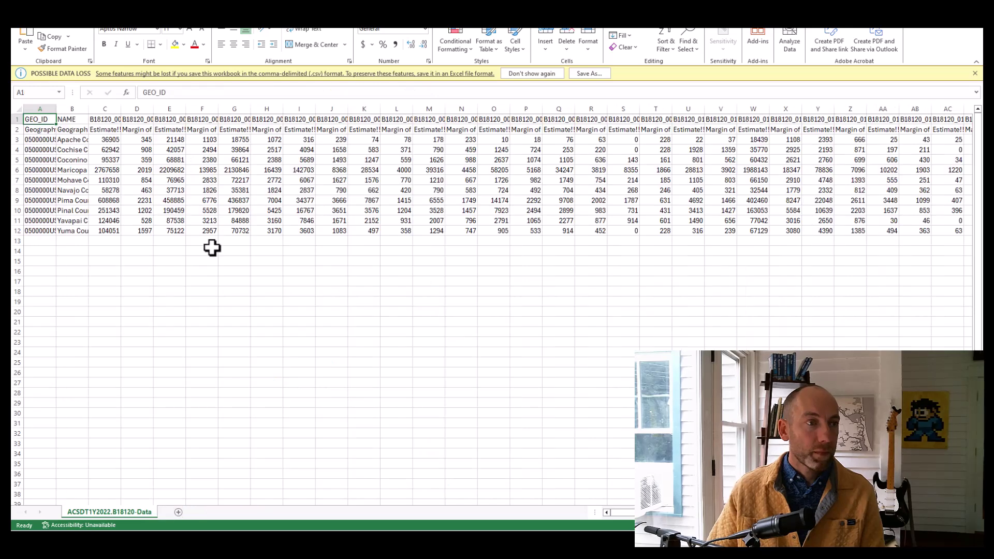
pyautogui.moveTo(56, 110); pyautogui.dragTo(204, 106)
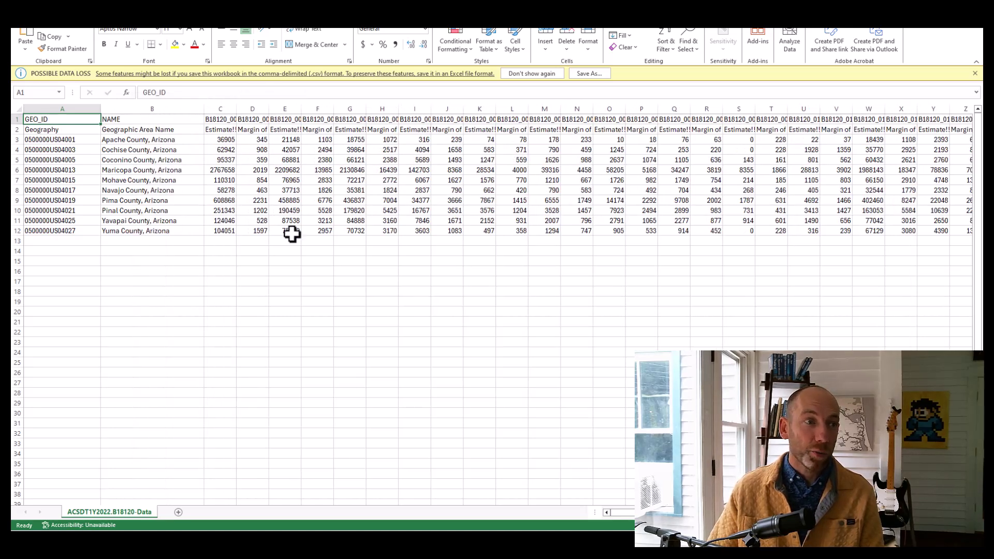
pyautogui.click(88, 201)
pyautogui.click(62, 109)
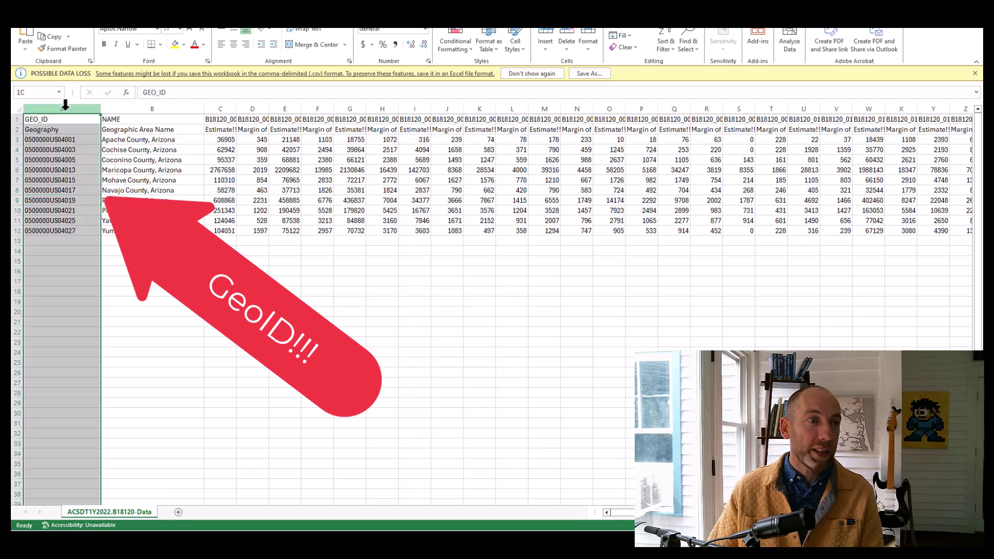
# Review the GEO_ID header and Apache County's value, then return to the Census table page
pyautogui.click(110, 310)
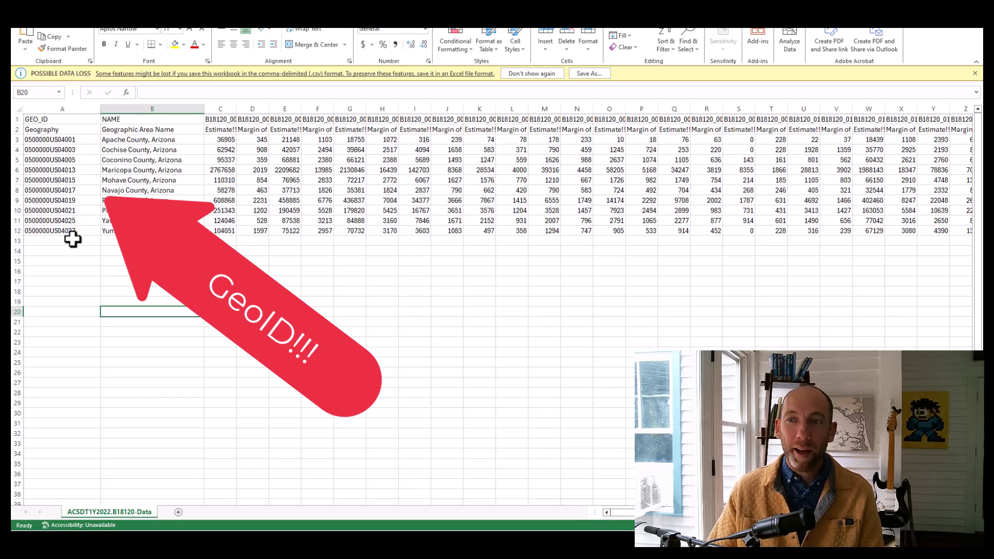
pyautogui.click(61, 119)
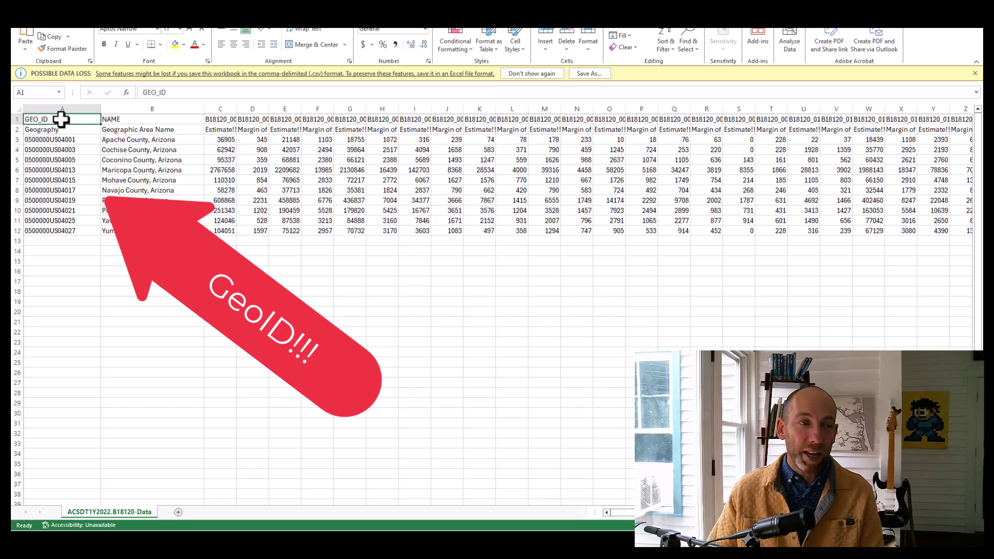
pyautogui.click(80, 138)
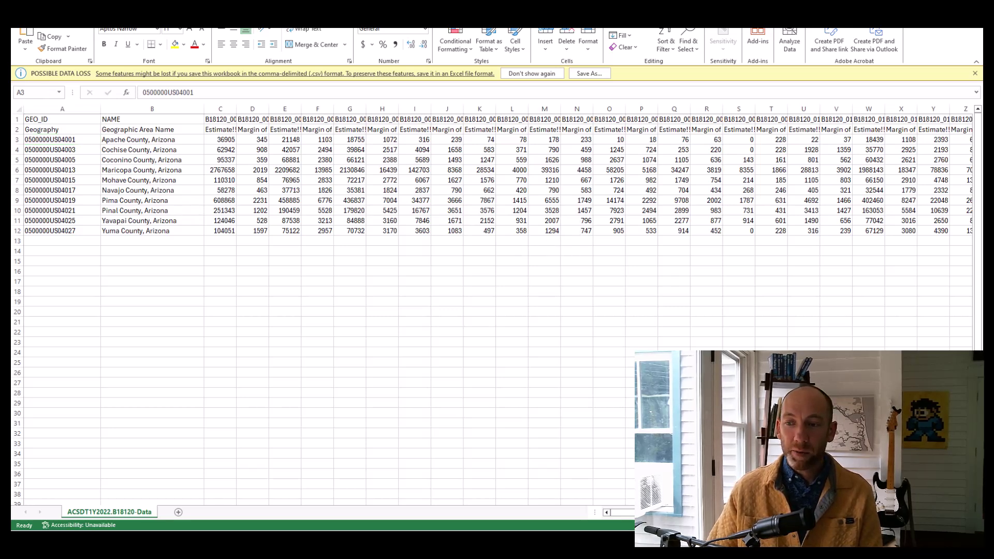
pyautogui.hotkey('alt', 'Tab')
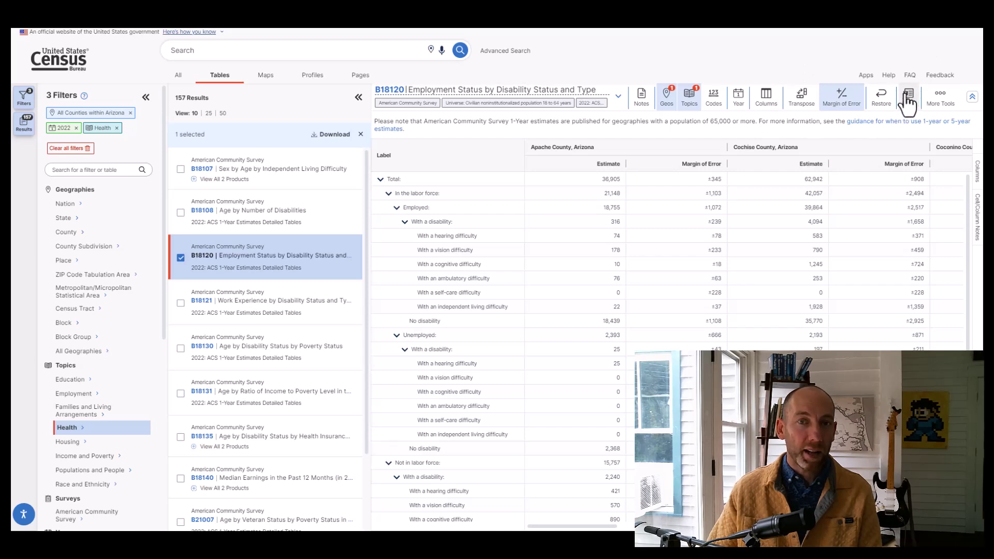
# Check B18131 and B18135 alongside B18120, then close the Select Table Vintages dialog without downloading
pyautogui.click(936, 101)
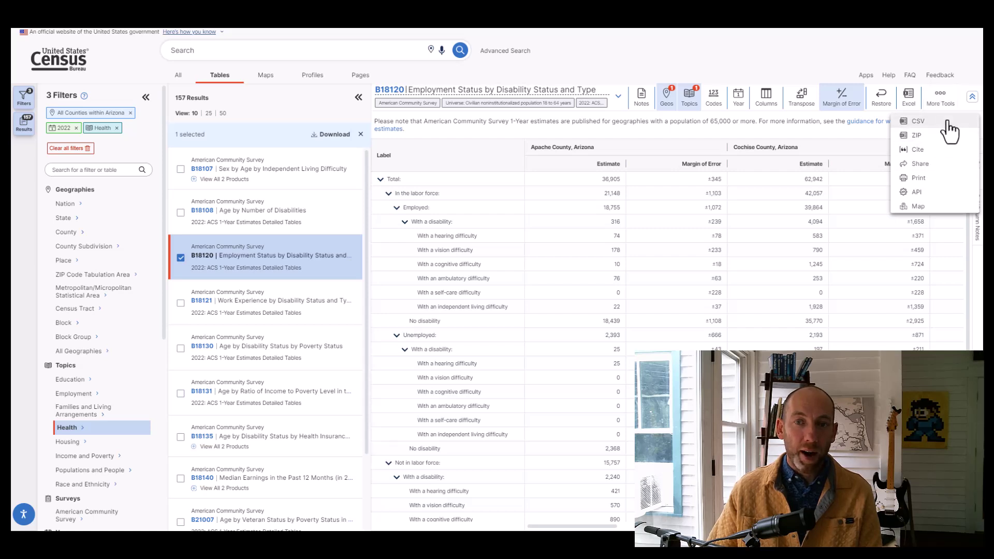
pyautogui.click(797, 60)
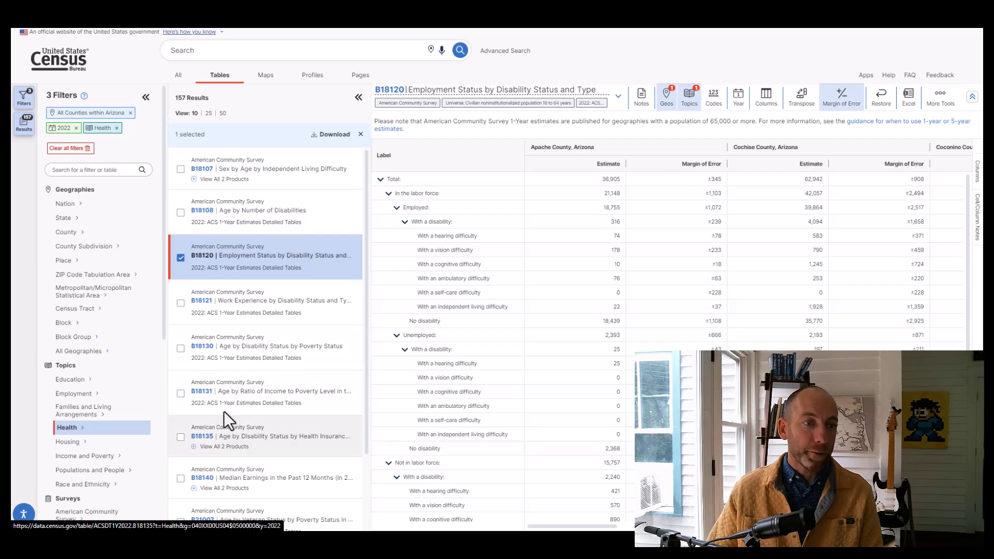
pyautogui.click(180, 394)
pyautogui.click(180, 437)
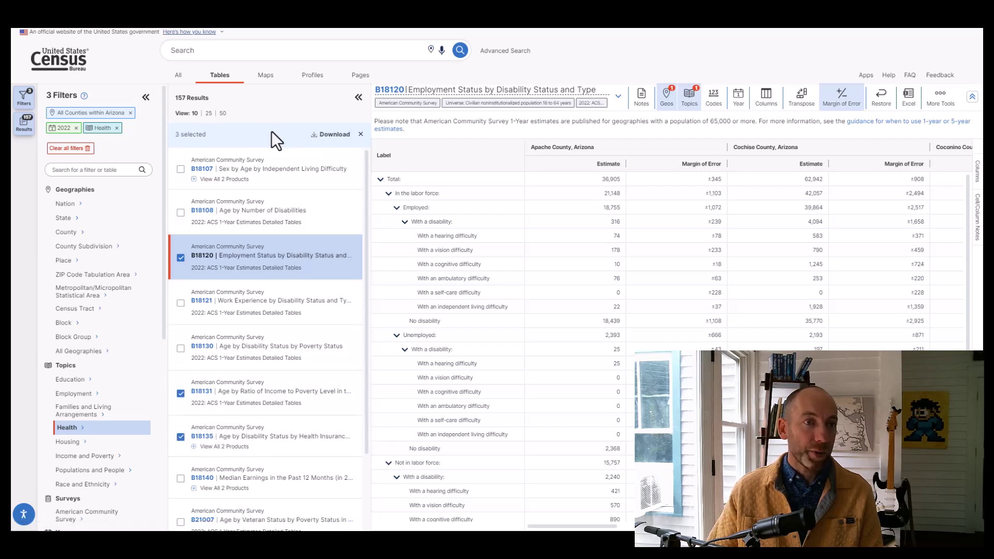
pyautogui.click(331, 135)
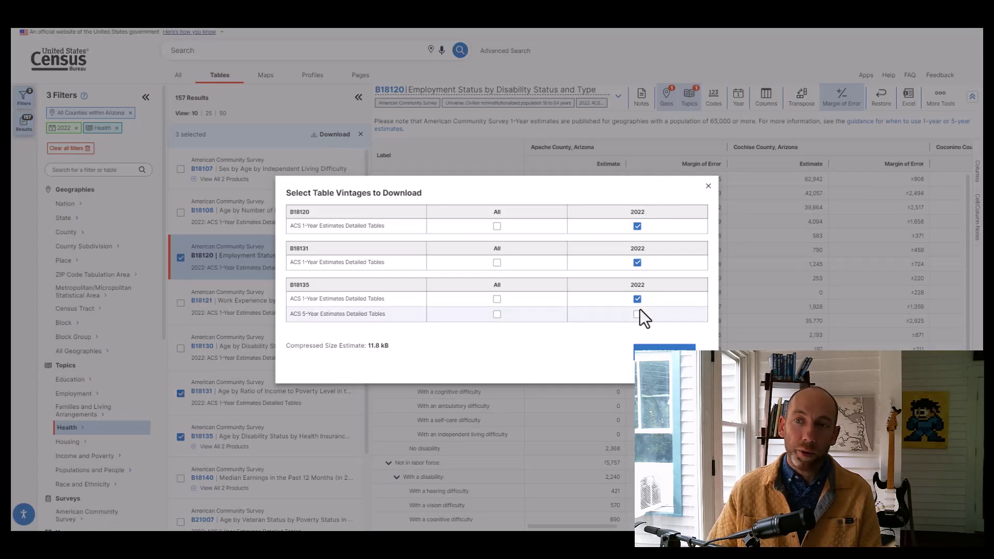
pyautogui.click(708, 186)
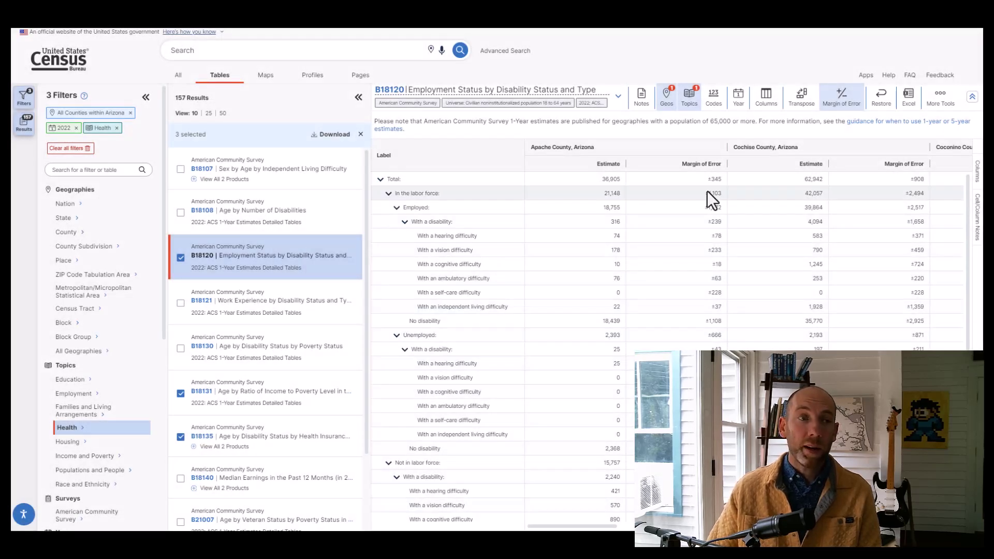